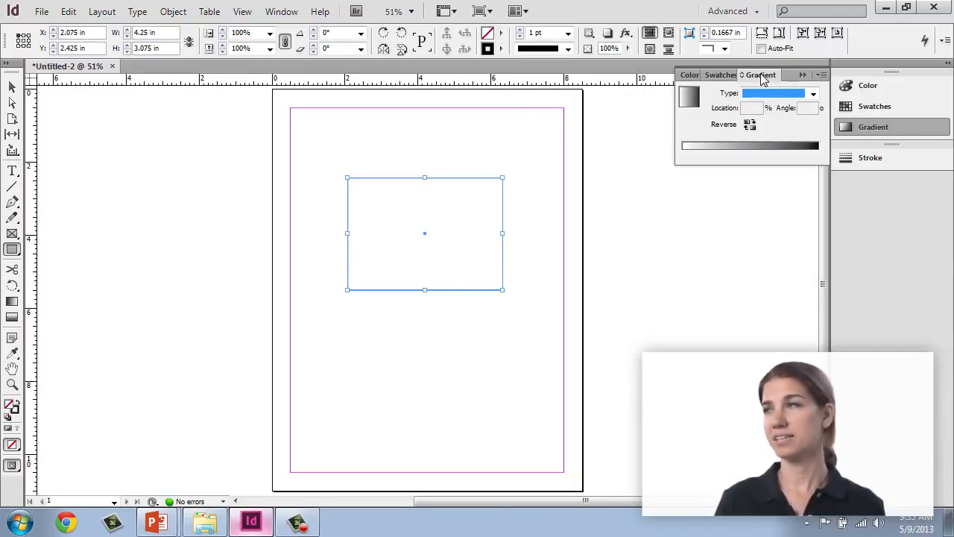
# - Stack the Gradient, Color and Swatches panels as one floating group beside the page
pyautogui.moveTo(764, 82); pyautogui.dragTo(110, 119)
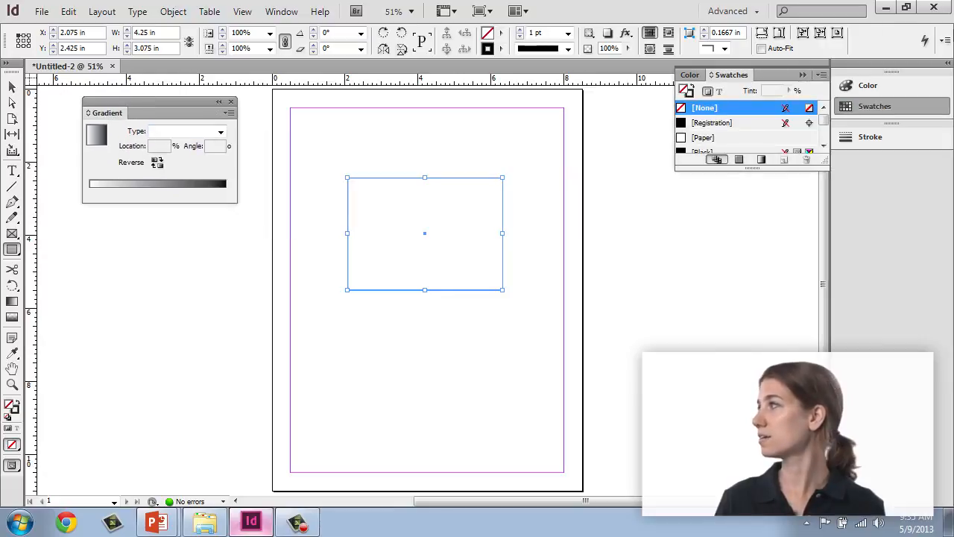
pyautogui.click(730, 76)
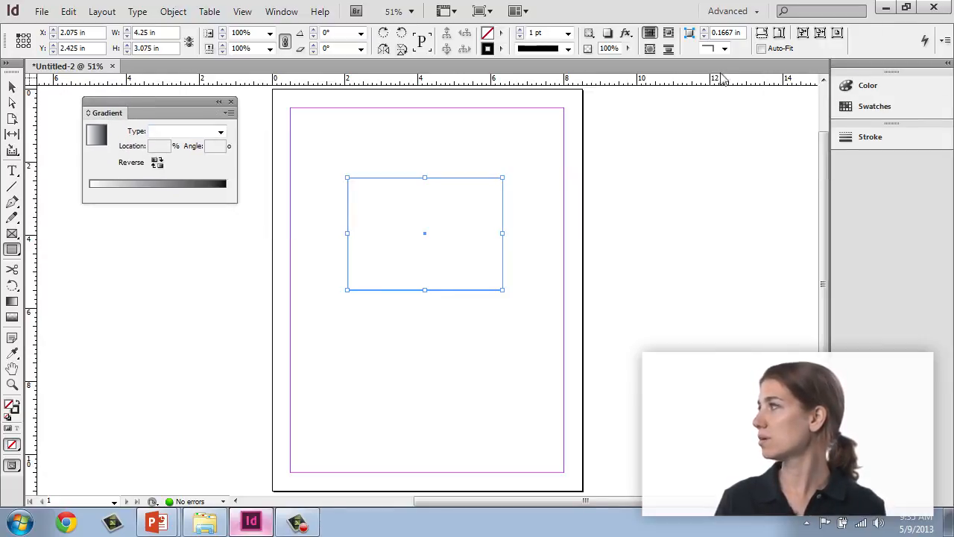
pyautogui.click(858, 85)
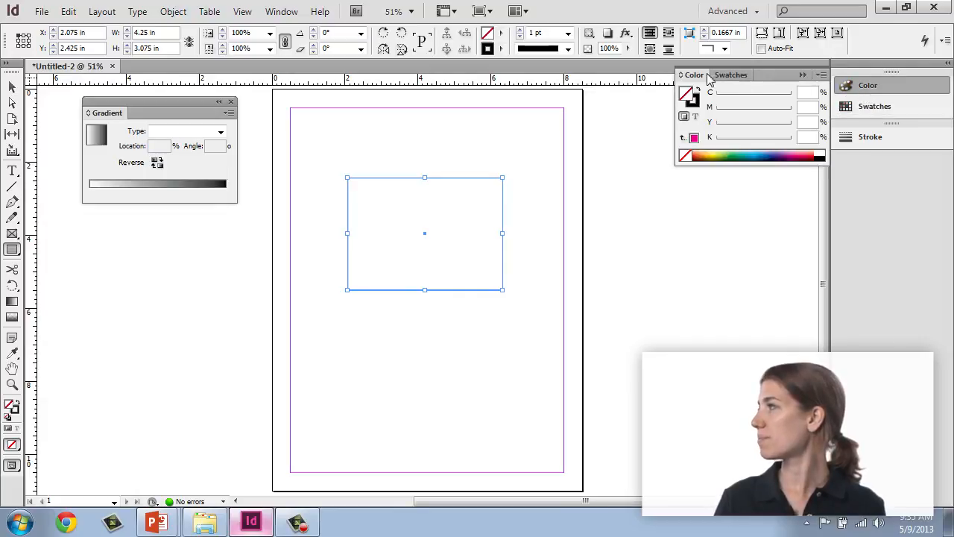
pyautogui.moveTo(692, 77); pyautogui.dragTo(95, 212)
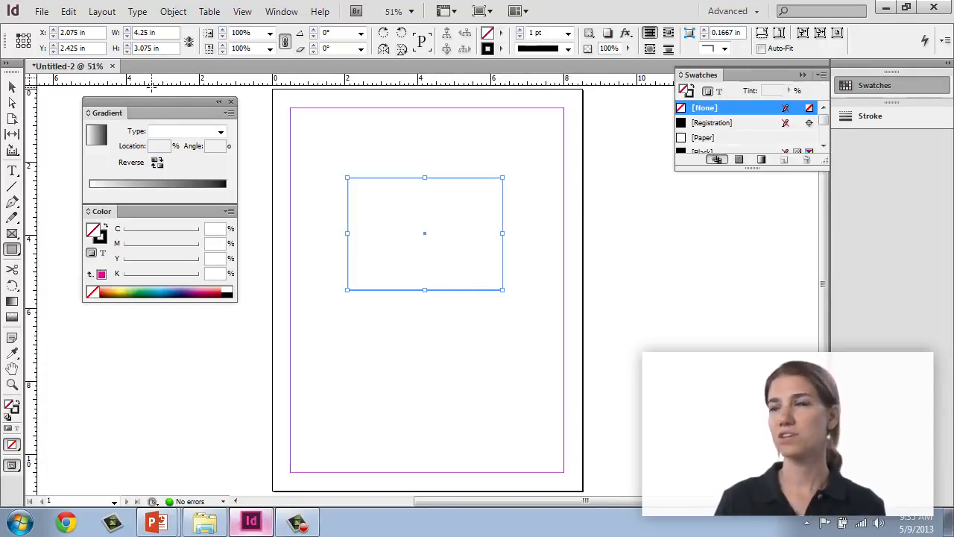
pyautogui.moveTo(155, 103)
pyautogui.mouseDown()
pyautogui.moveTo(241, 124)
pyautogui.moveTo(177, 146)
pyautogui.moveTo(187, 117)
pyautogui.moveTo(155, 94)
pyautogui.moveTo(148, 113)
pyautogui.mouseUp()
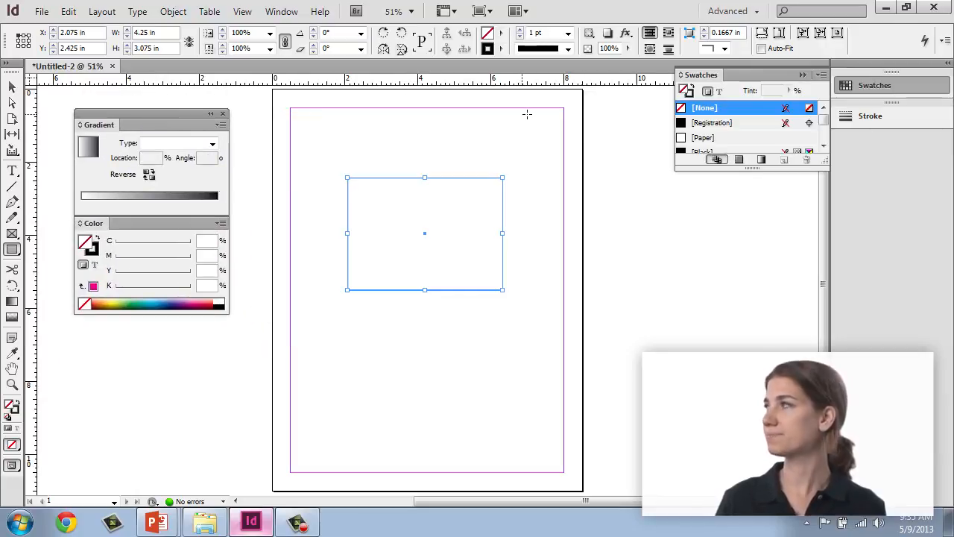
pyautogui.moveTo(710, 76); pyautogui.dragTo(107, 323)
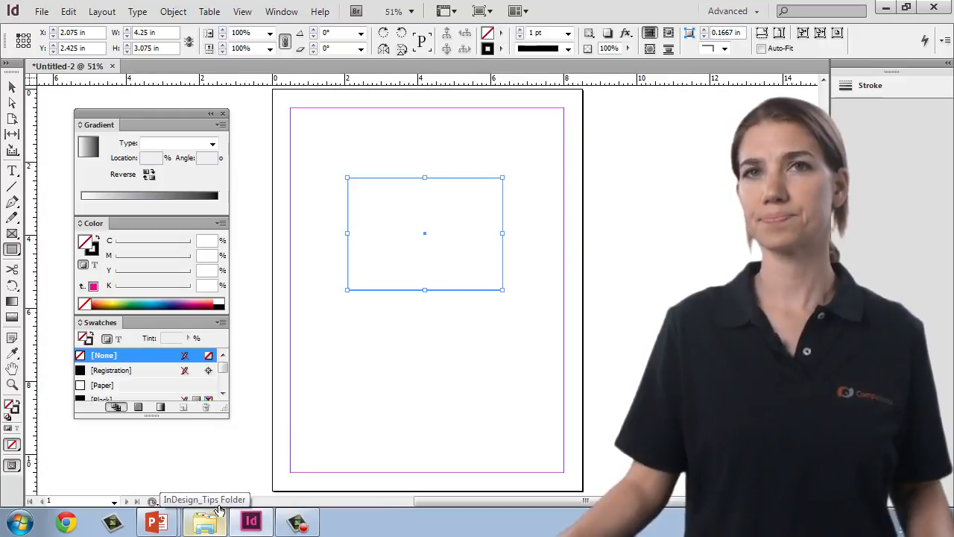
# - Fill the rectangle with a linear white-to-black gradient and set its midpoint location to 50%
pyautogui.click(123, 194)
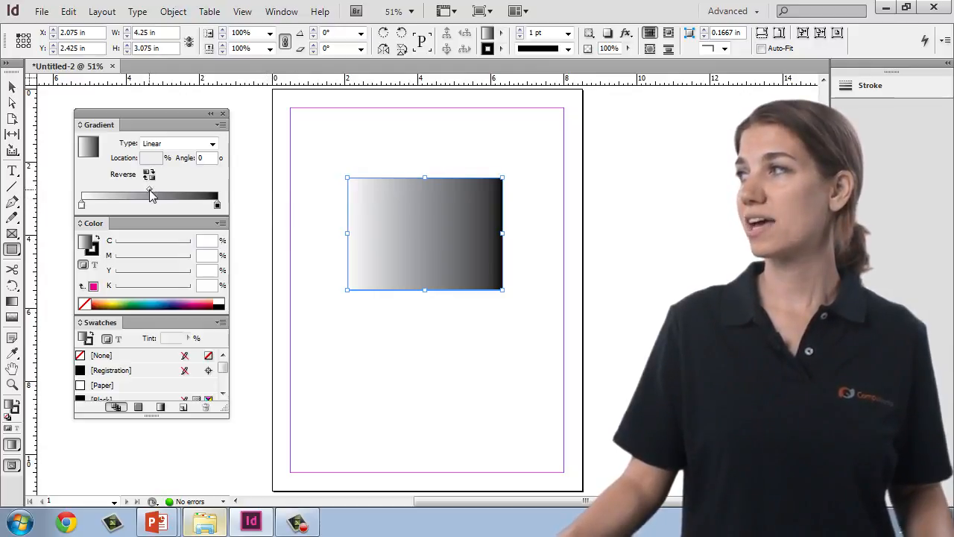
pyautogui.moveTo(148, 189)
pyautogui.mouseDown()
pyautogui.moveTo(117, 187)
pyautogui.moveTo(183, 183)
pyautogui.moveTo(152, 183)
pyautogui.mouseUp()
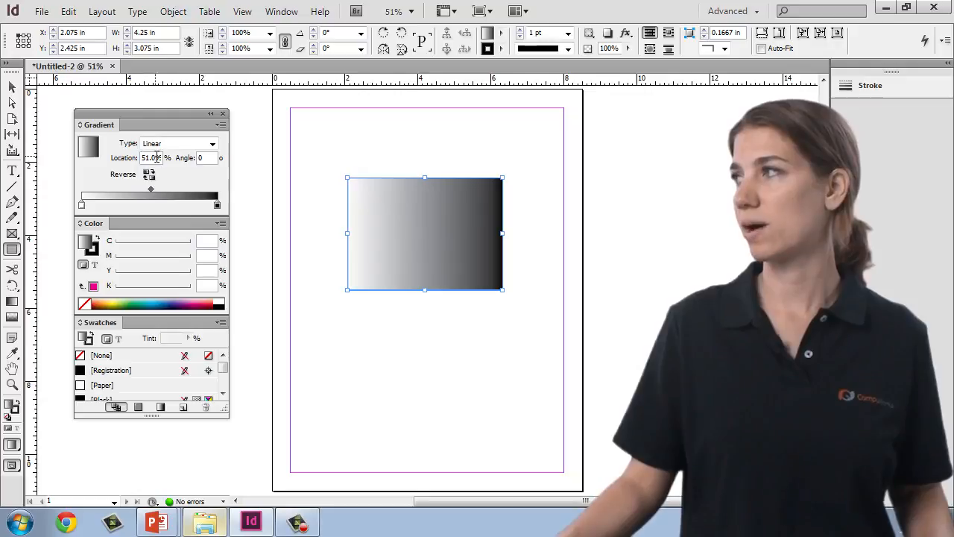
pyautogui.write('50')
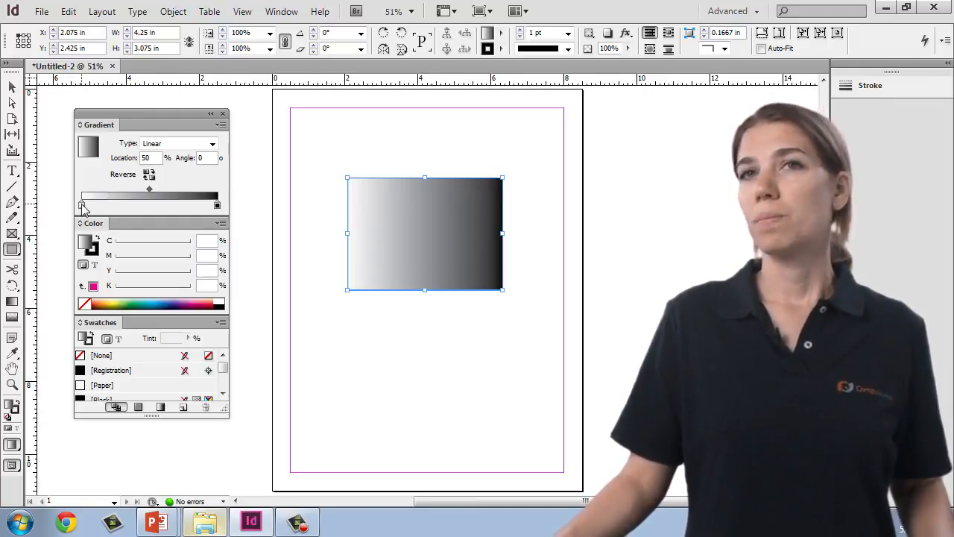
# - Try a solid magenta fill, return to the gradient and set its starting stop to 74% cyan
pyautogui.click(93, 286)
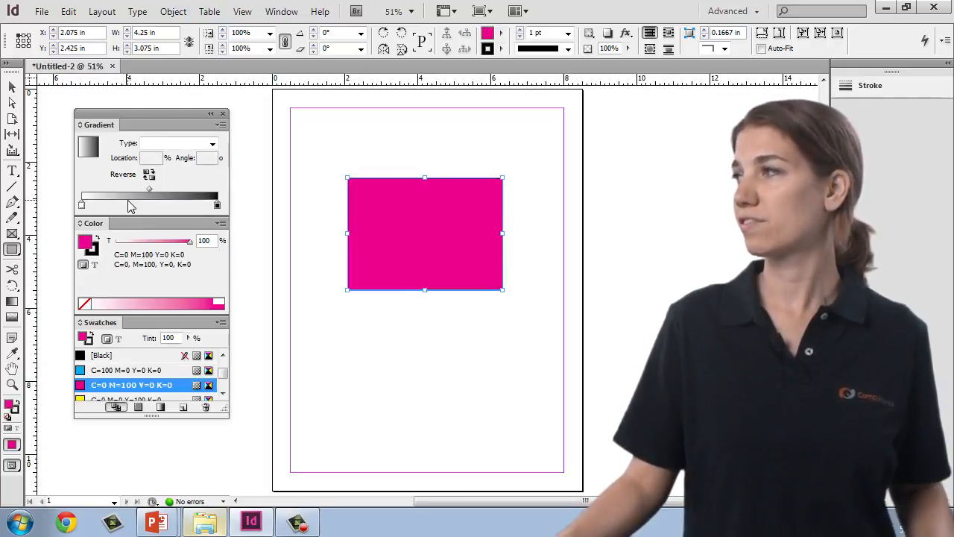
pyautogui.click(82, 203)
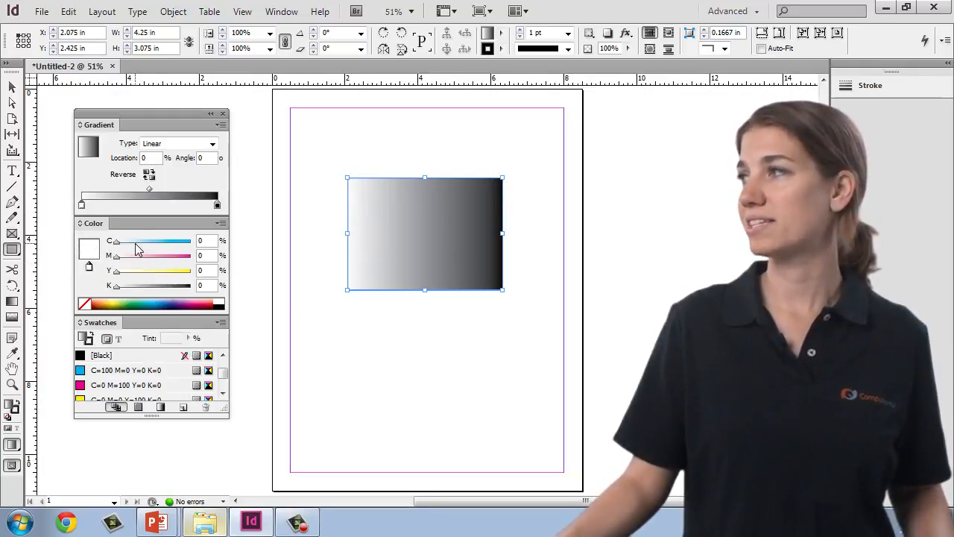
pyautogui.moveTo(117, 243); pyautogui.dragTo(171, 244)
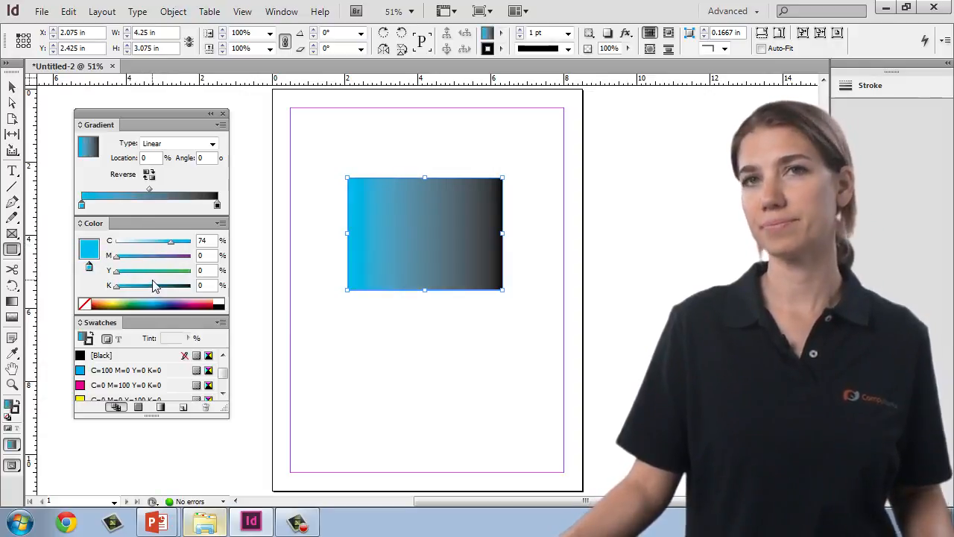
# - Enlarge the swatch list and apply the C=0 M=100 Y=0 K=0 swatch to the gradient's starting stop
pyautogui.moveTo(233, 404); pyautogui.dragTo(230, 481)
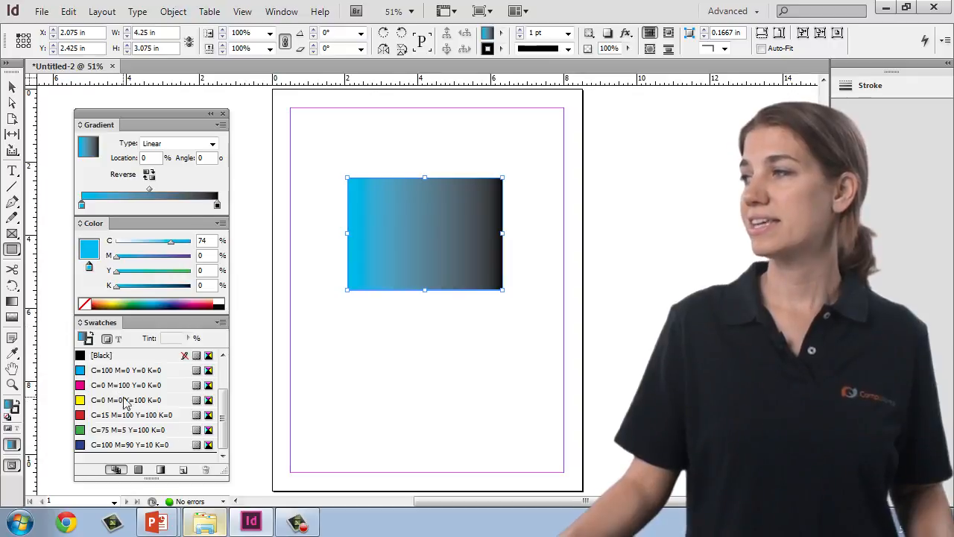
pyautogui.click(81, 386)
pyautogui.moveTo(81, 385); pyautogui.dragTo(83, 205)
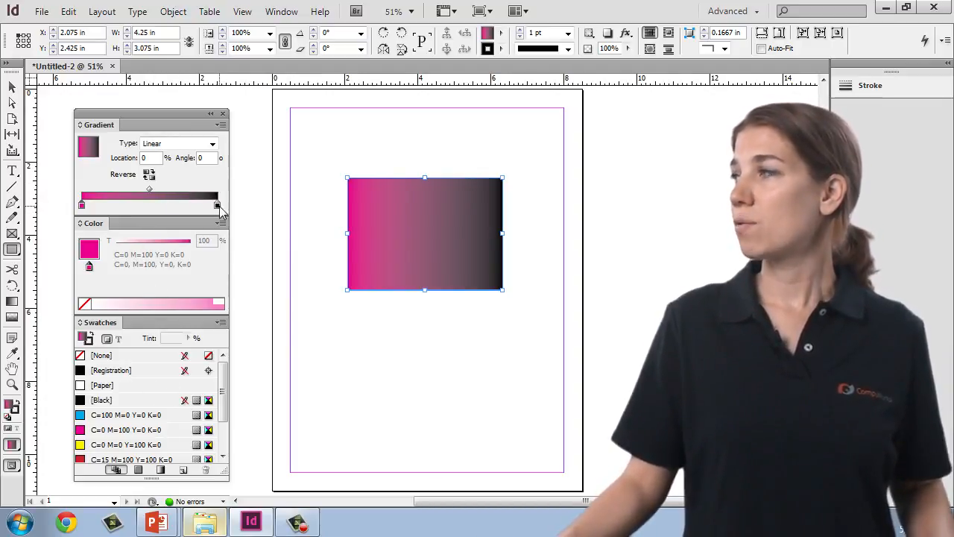
# - Add three intermediate gradient stops at about 29%, 58% and 80%, and set the black of the 80% stop to 17%
pyautogui.click(121, 203)
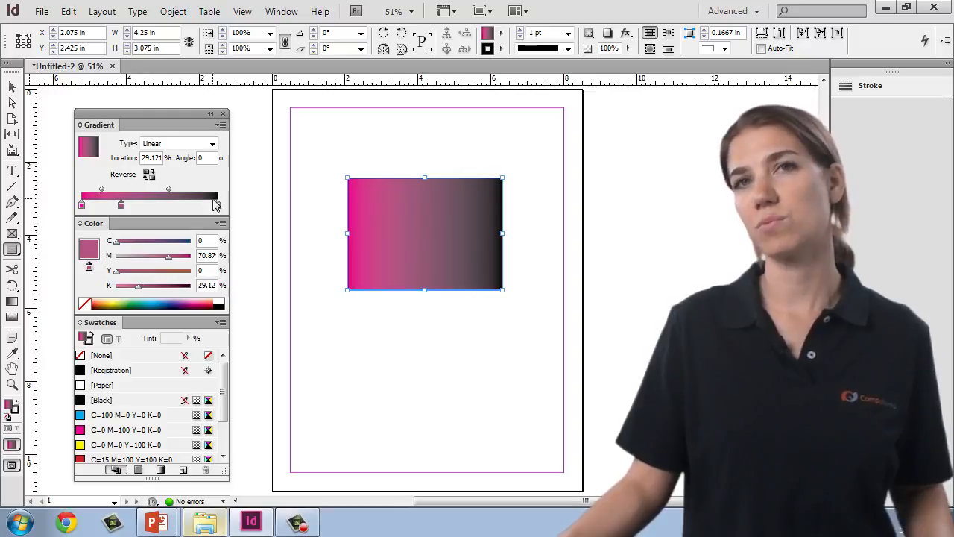
pyautogui.click(160, 205)
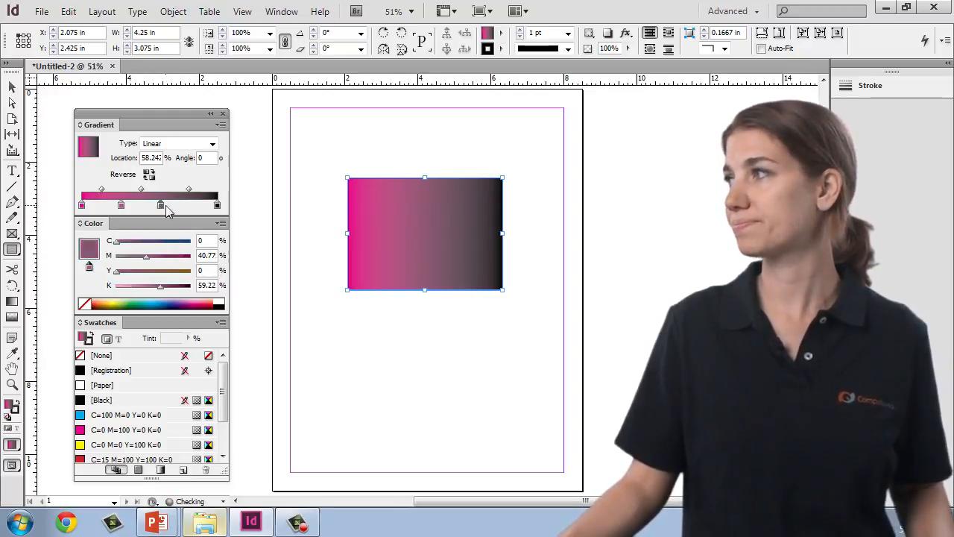
pyautogui.click(191, 205)
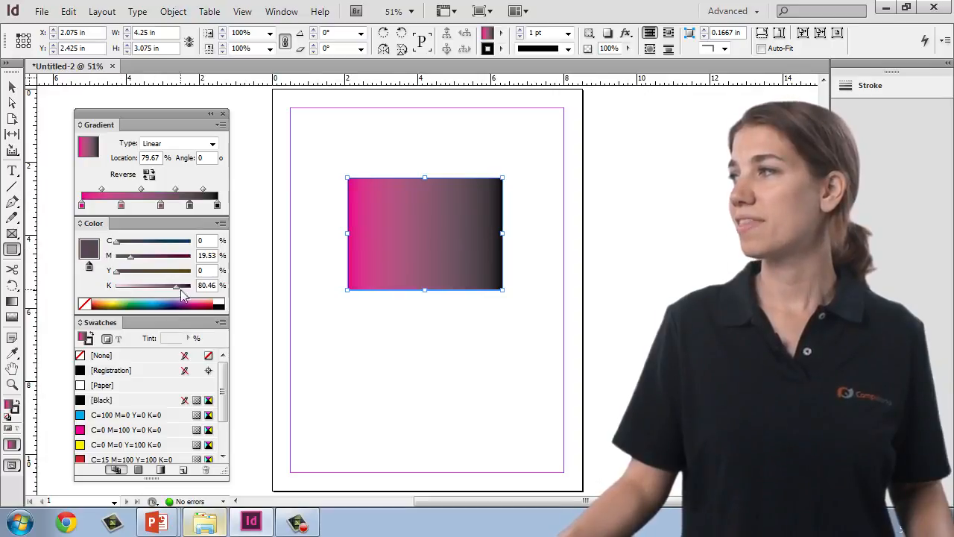
pyautogui.moveTo(179, 289); pyautogui.dragTo(130, 290)
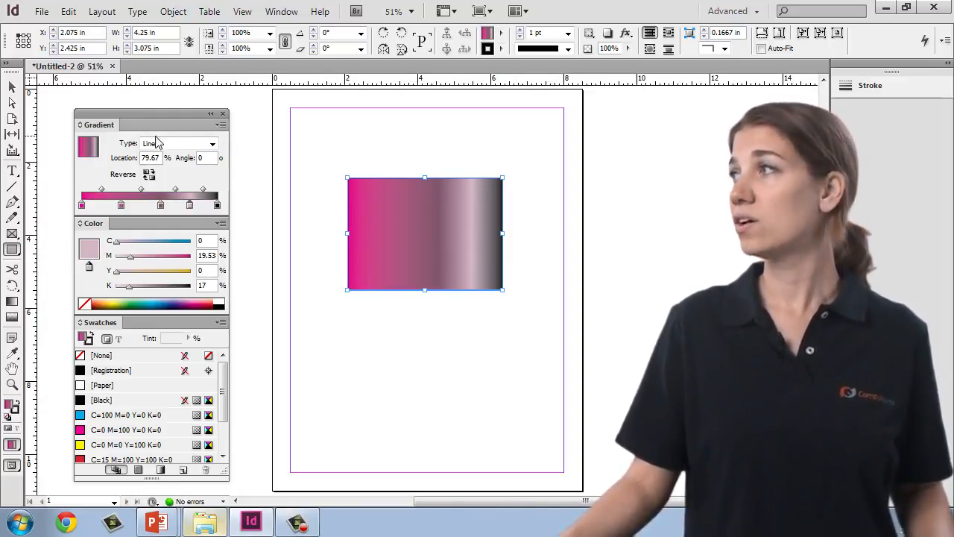
# - Try the radial gradient type on the rectangle, return it to linear and set the gradient angle to 45°
pyautogui.click(212, 146)
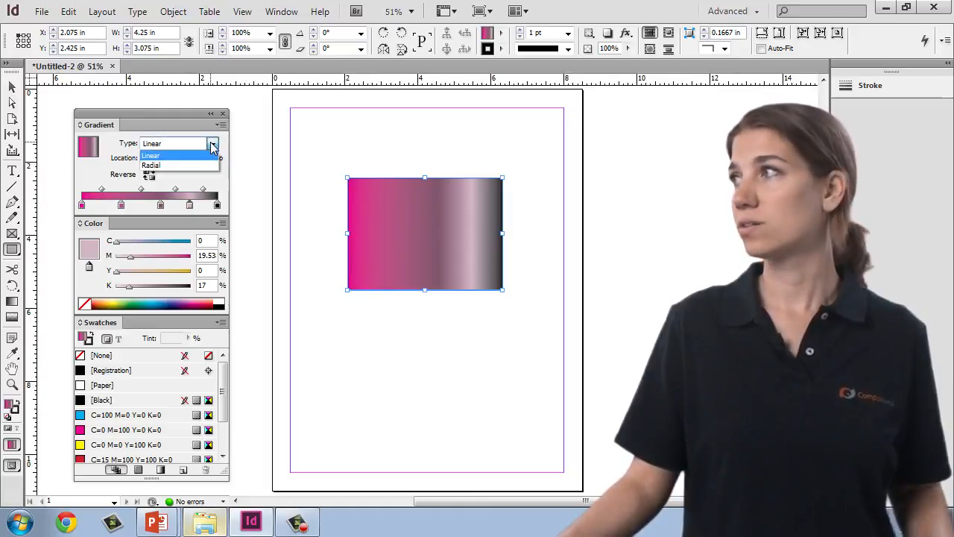
pyautogui.click(160, 161)
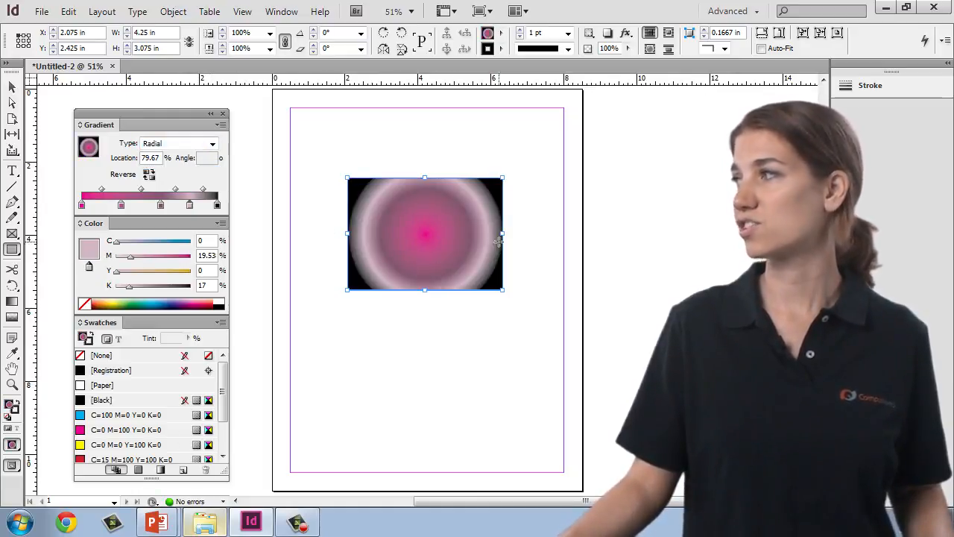
pyautogui.click(212, 144)
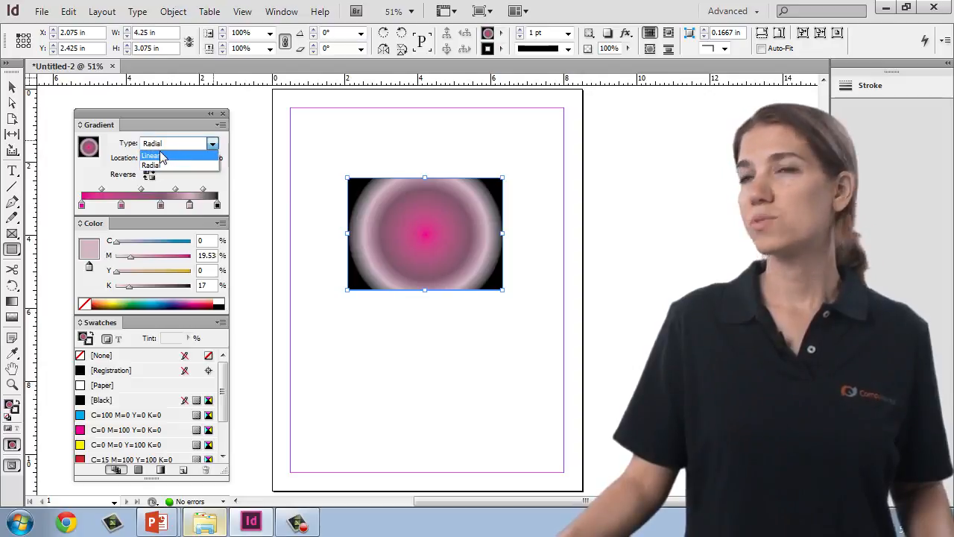
pyautogui.click(153, 156)
pyautogui.click(199, 158)
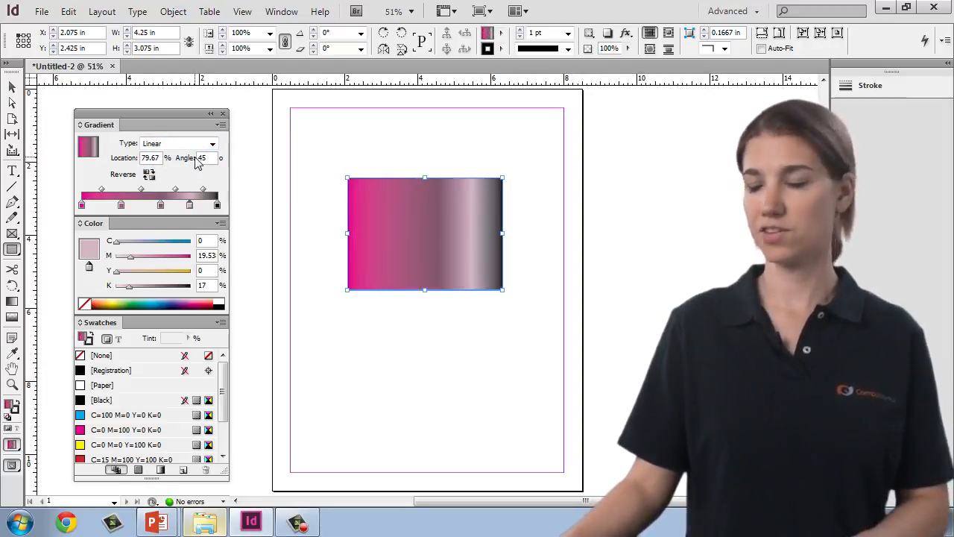
pyautogui.press('Return')
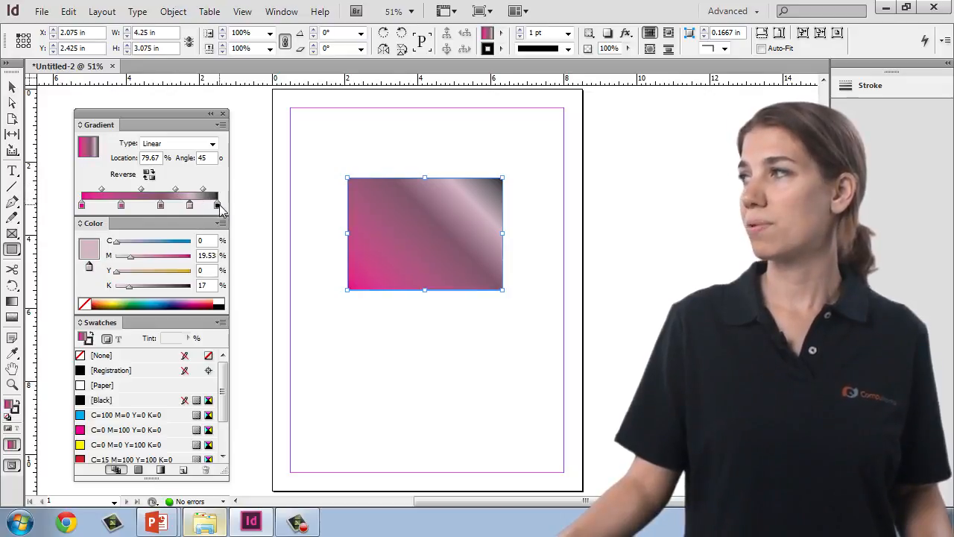
# - Reverse the gradient's direction and remove its three intermediate color stops
pyautogui.click(148, 174)
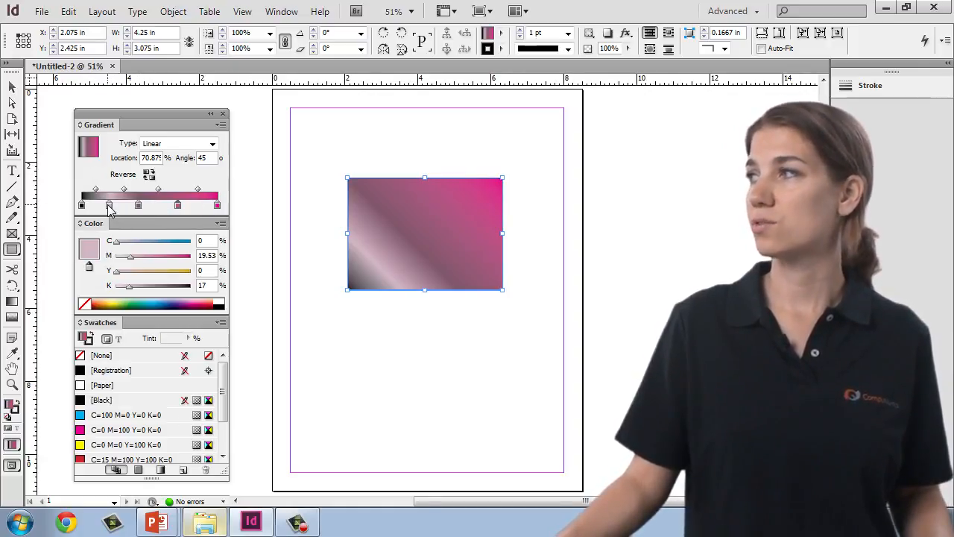
pyautogui.moveTo(110, 208); pyautogui.dragTo(140, 215)
pyautogui.click(138, 205)
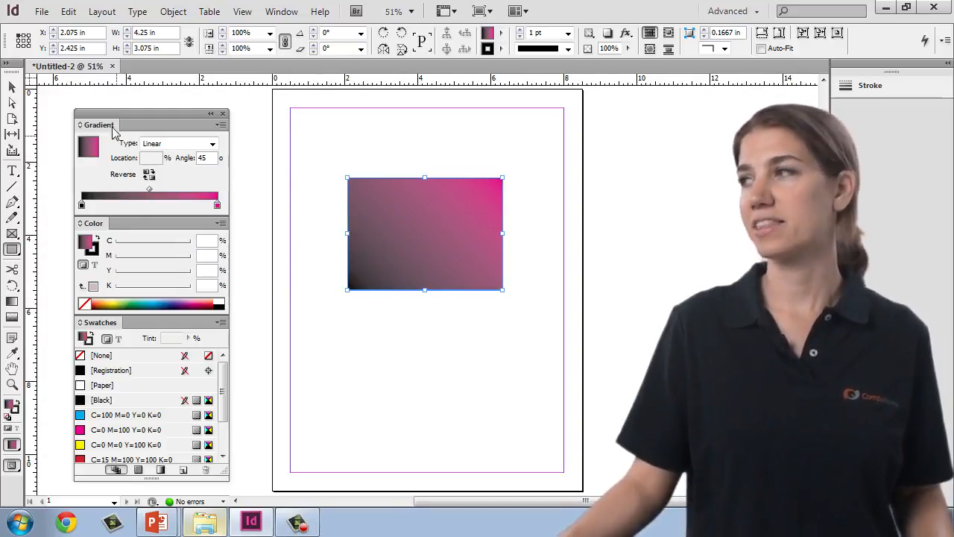
# - Save the rectangle's gradient as a new swatch named "Pink to black"
pyautogui.click(184, 472)
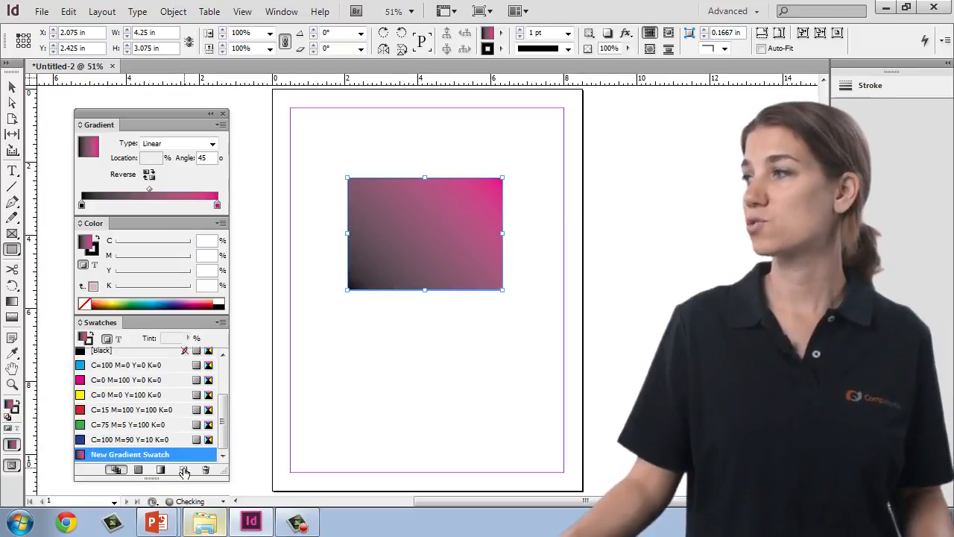
pyautogui.doubleClick(161, 457)
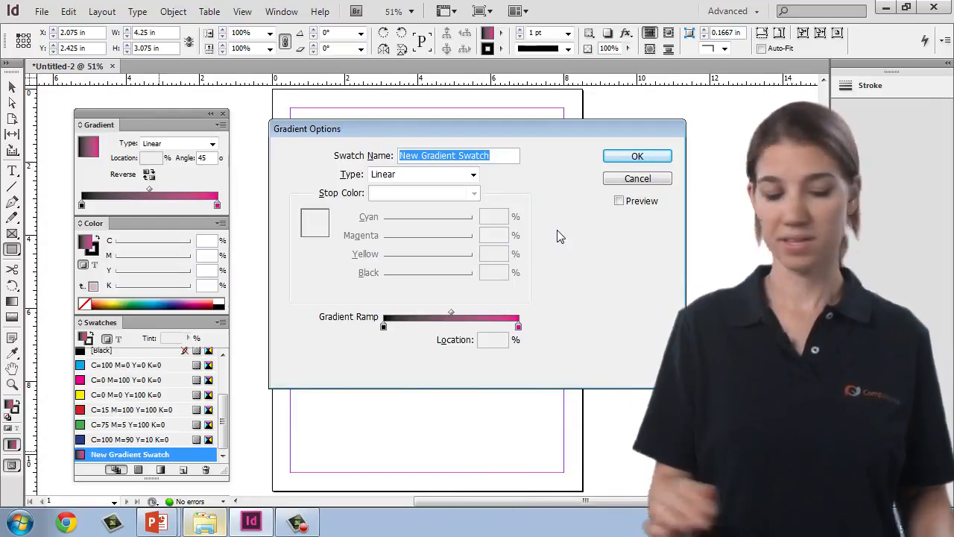
pyautogui.write('Pink to black')
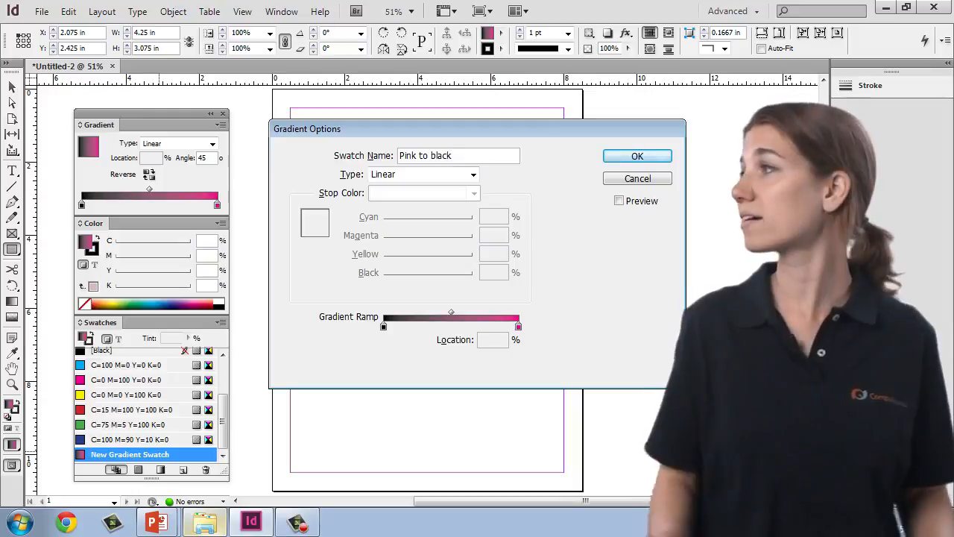
pyautogui.click(626, 159)
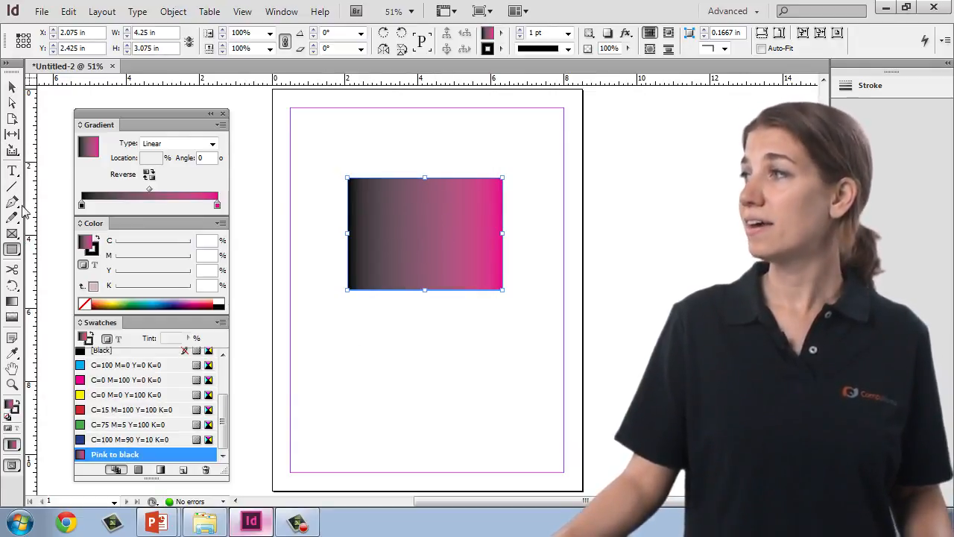
# - Show the toolbox in two columns with the Gradient Swatch tool active
pyautogui.click(12, 302)
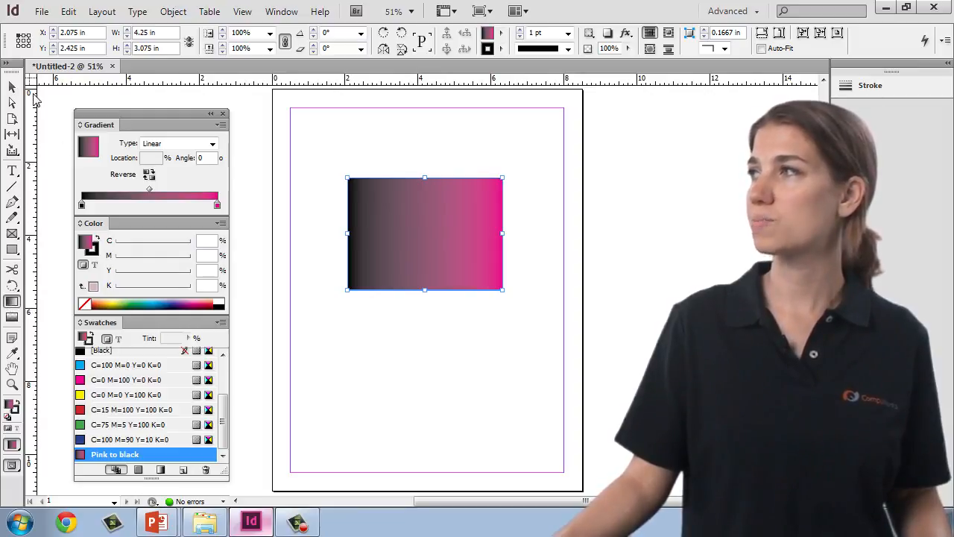
pyautogui.click(6, 64)
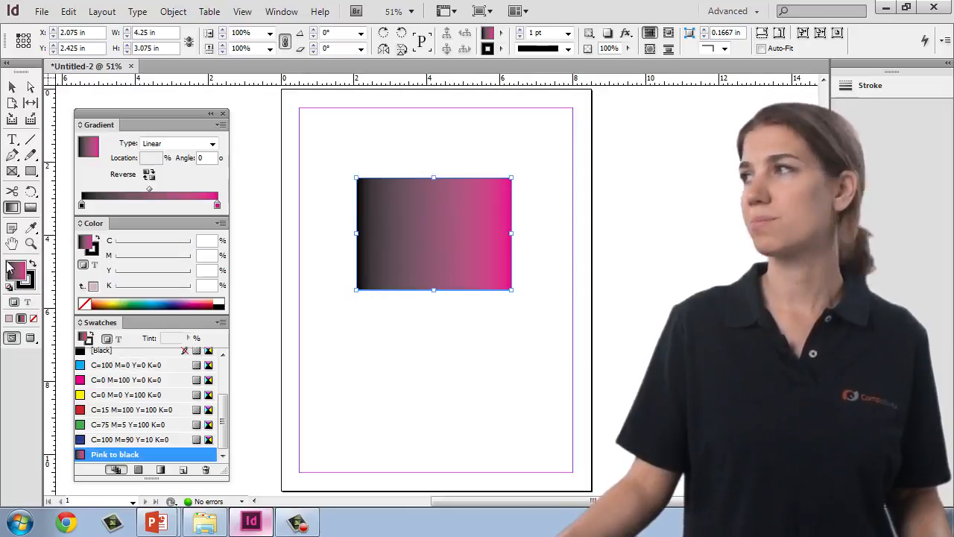
pyautogui.click(10, 211)
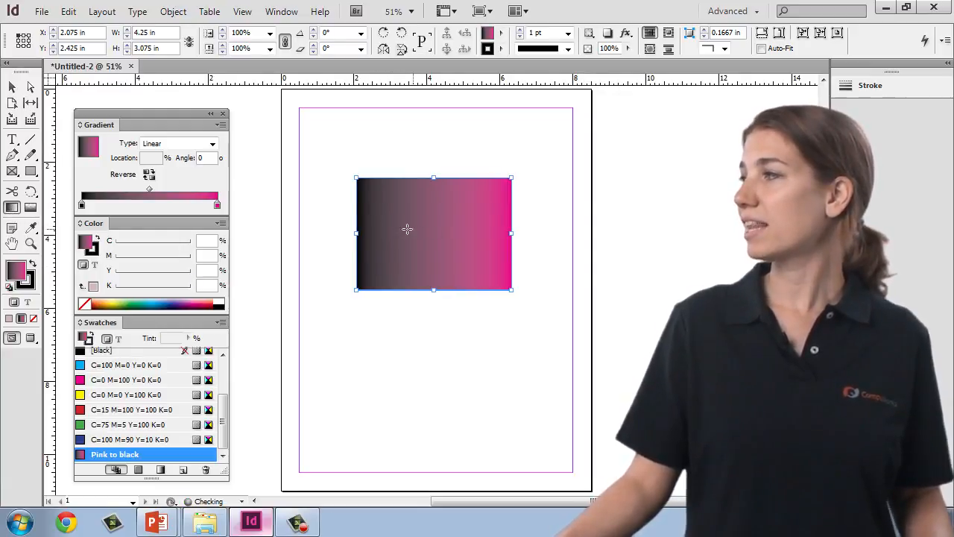
# - Redraw the rectangle's gradient horizontally across its middle, diagonally at about 51°, and finally as a short horizontal blend near its center at 0°
pyautogui.moveTo(389, 233); pyautogui.dragTo(470, 233)
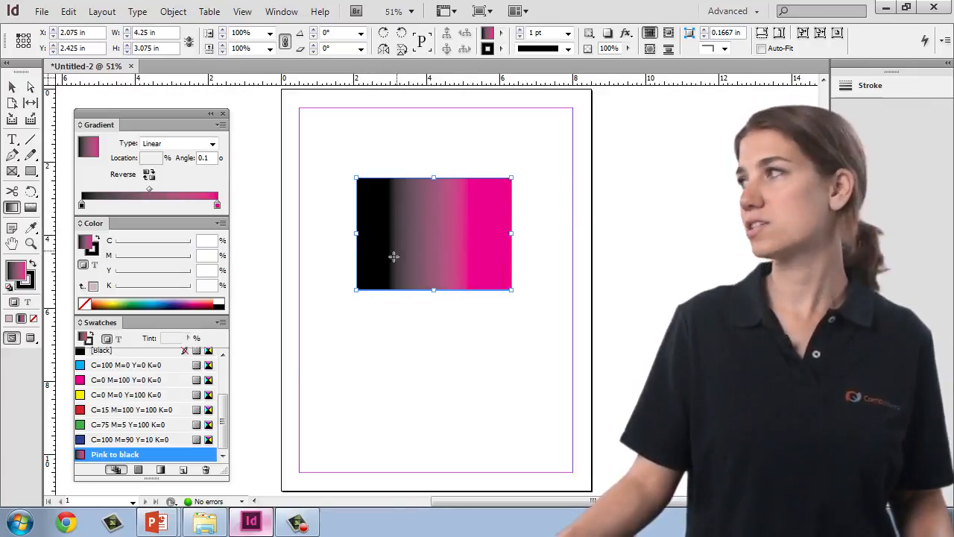
pyautogui.moveTo(401, 273); pyautogui.dragTo(466, 194)
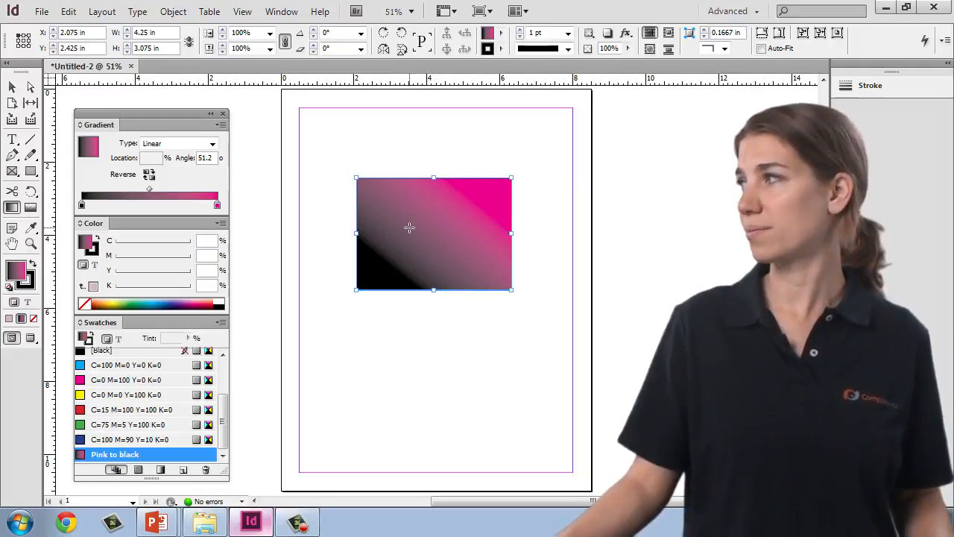
pyautogui.moveTo(409, 228); pyautogui.dragTo(430, 227)
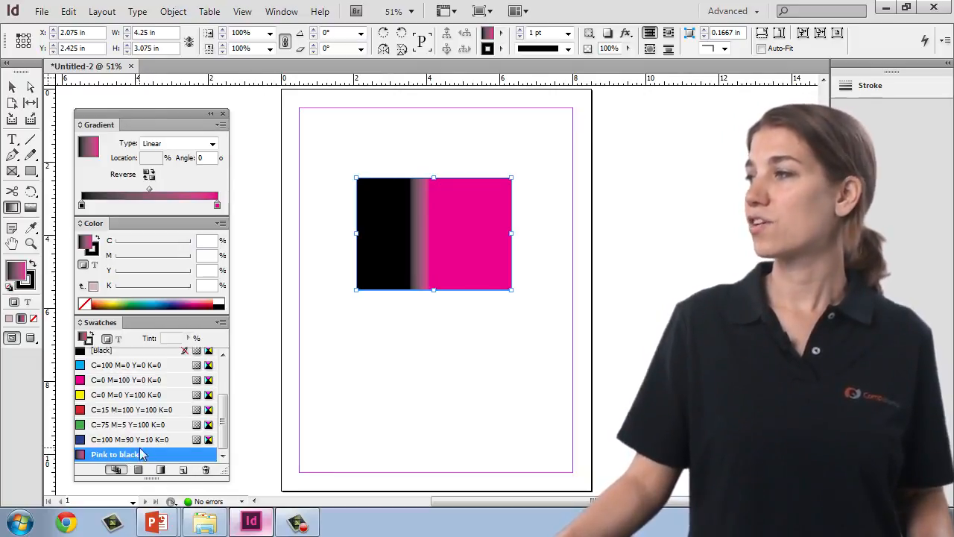
# - Fill the rectangle with the C=100 M=90 Y=10 K=0 swatch, then apply that blue to the starting stop of its gradient
pyautogui.click(95, 440)
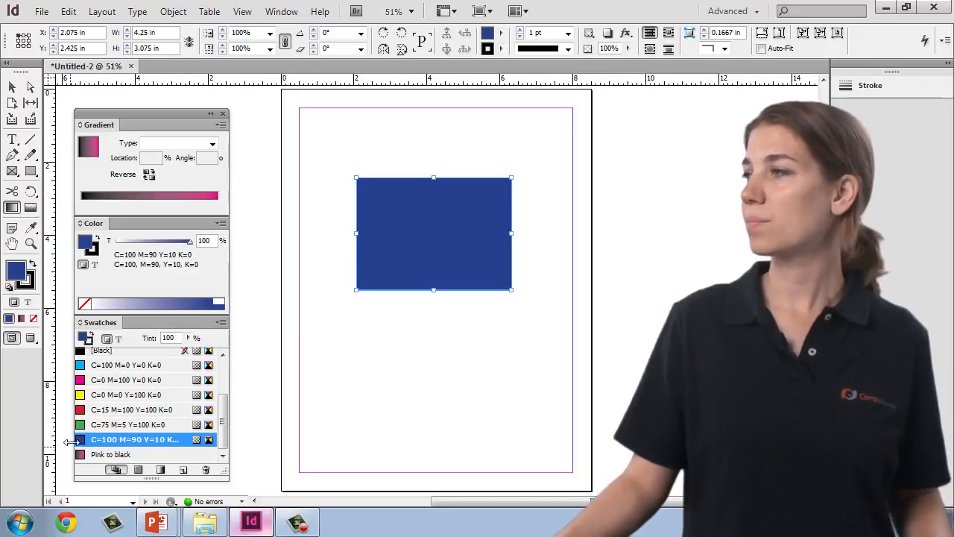
pyautogui.moveTo(81, 440); pyautogui.dragTo(80, 201)
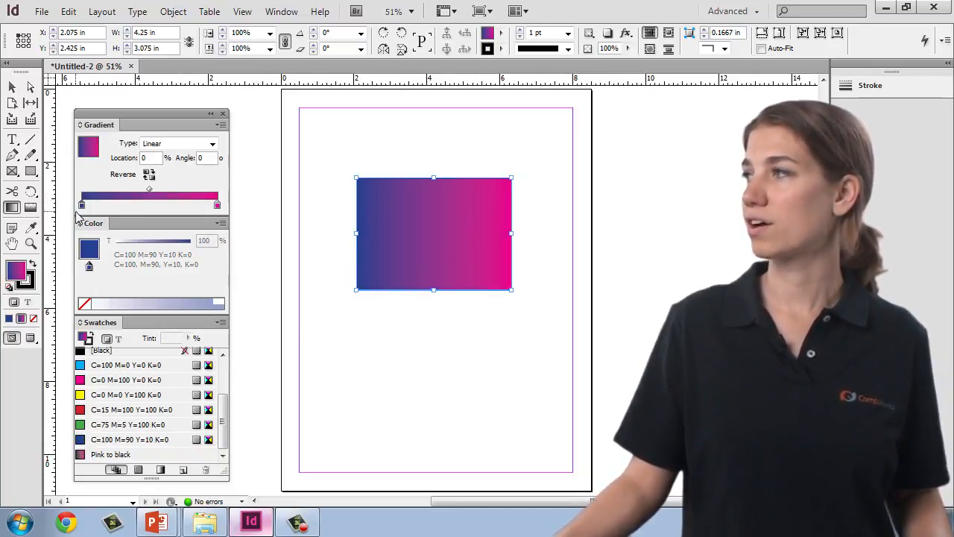
# - Fill the rectangle with solid C=100 M=90 Y=10 K=0 and duplicate that blue swatch
pyautogui.click(95, 439)
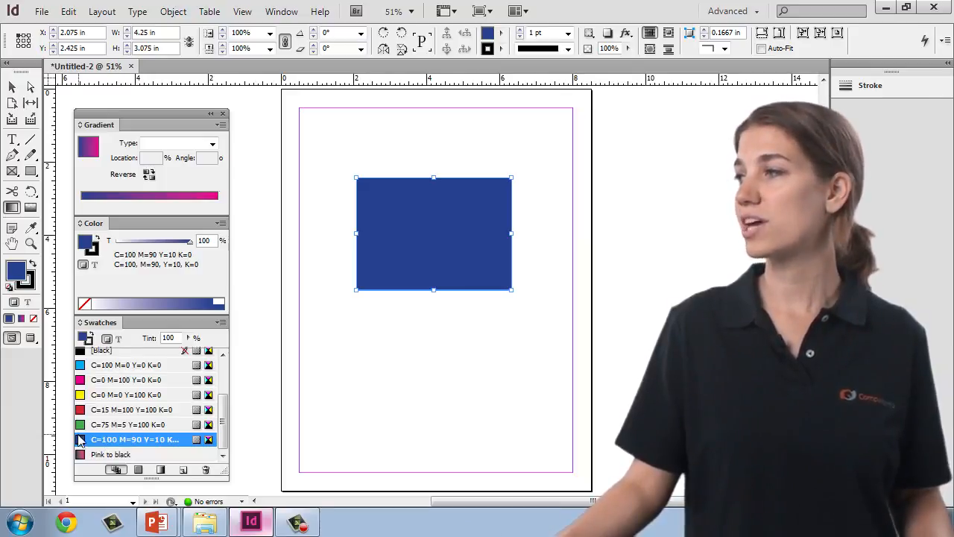
pyautogui.moveTo(80, 441); pyautogui.dragTo(183, 473)
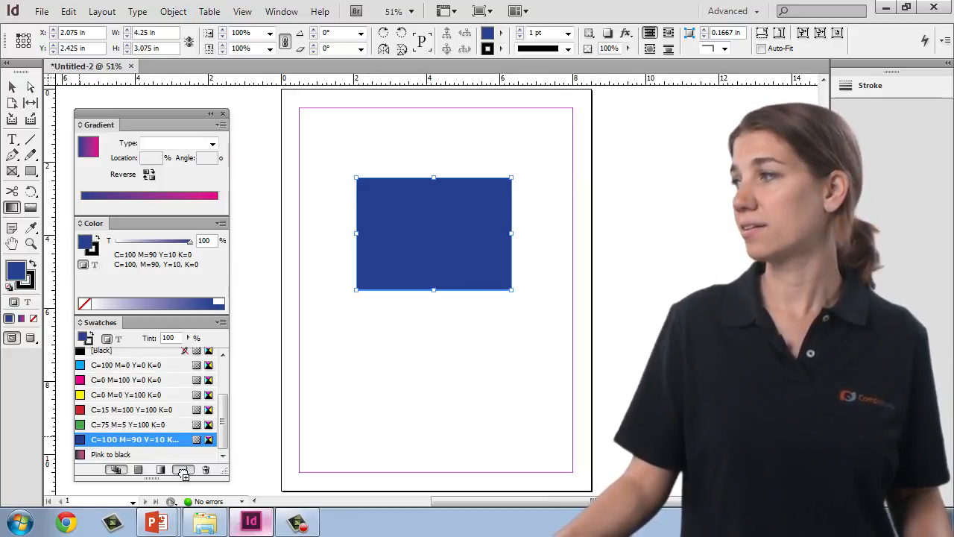
pyautogui.moveTo(183, 472); pyautogui.dragTo(183, 475)
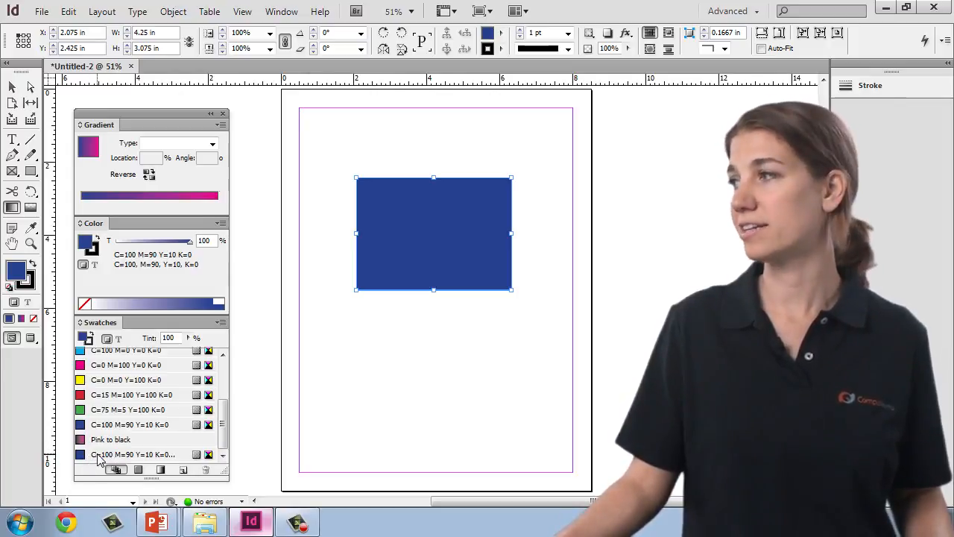
# - Fill the rectangle with the duplicated blue swatch at a 20% tint
pyautogui.click(101, 456)
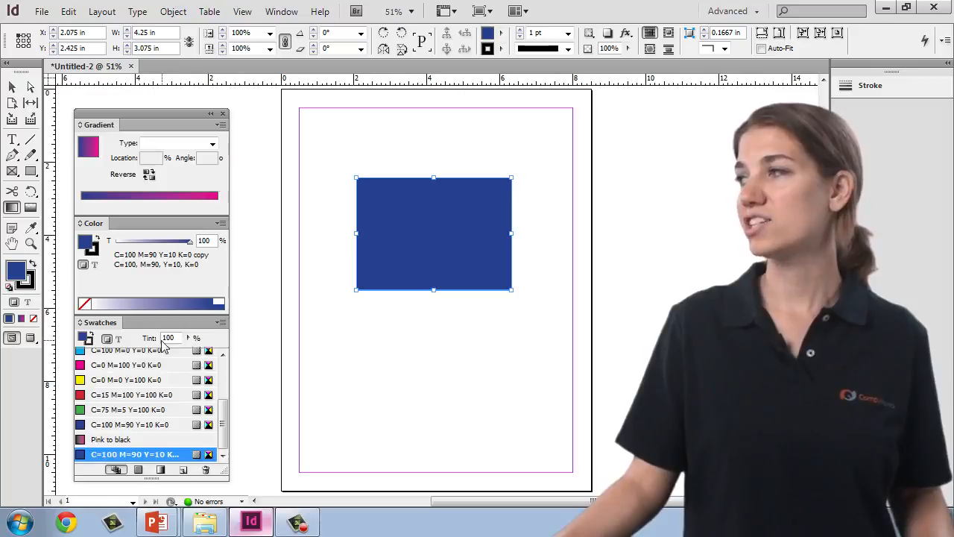
pyautogui.moveTo(179, 337); pyautogui.dragTo(162, 338)
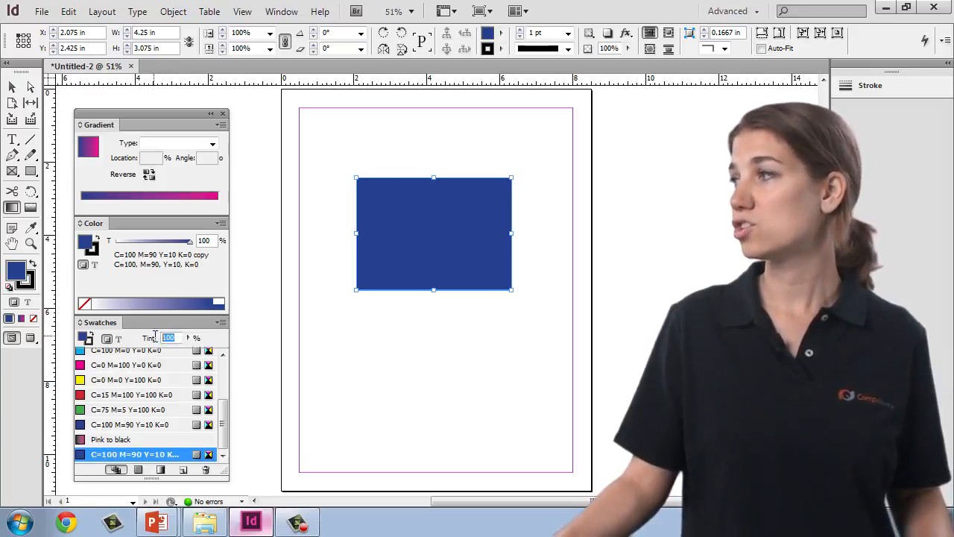
pyautogui.write('20')
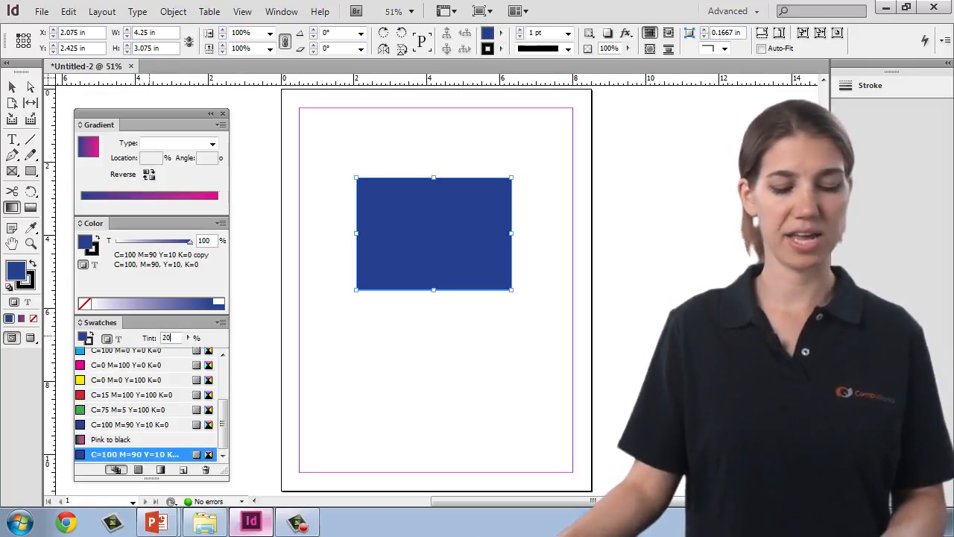
pyautogui.press('Return')
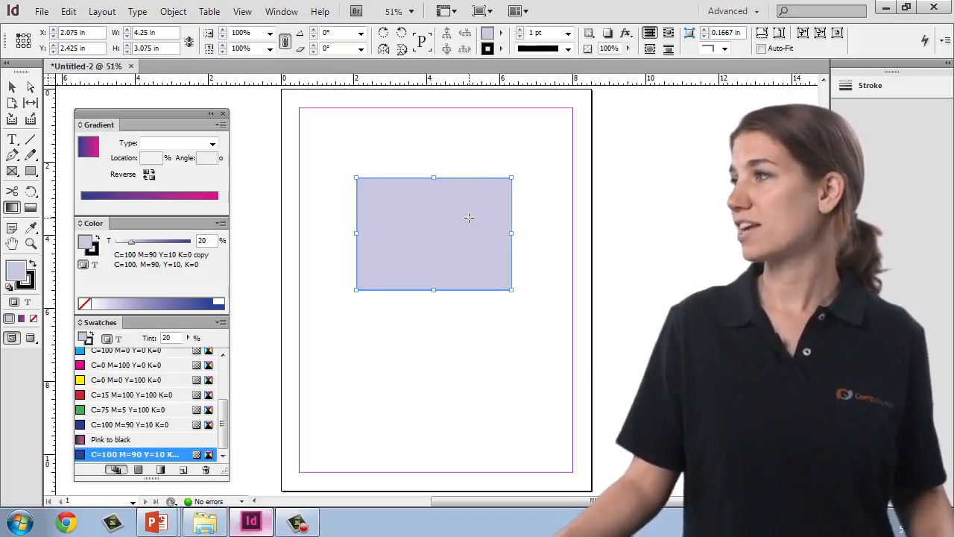
# - Switch the rectangle's fill to Pink to black, to the solid blue copy, and back to the black-to-pink gradient
pyautogui.click(144, 440)
pyautogui.click(118, 454)
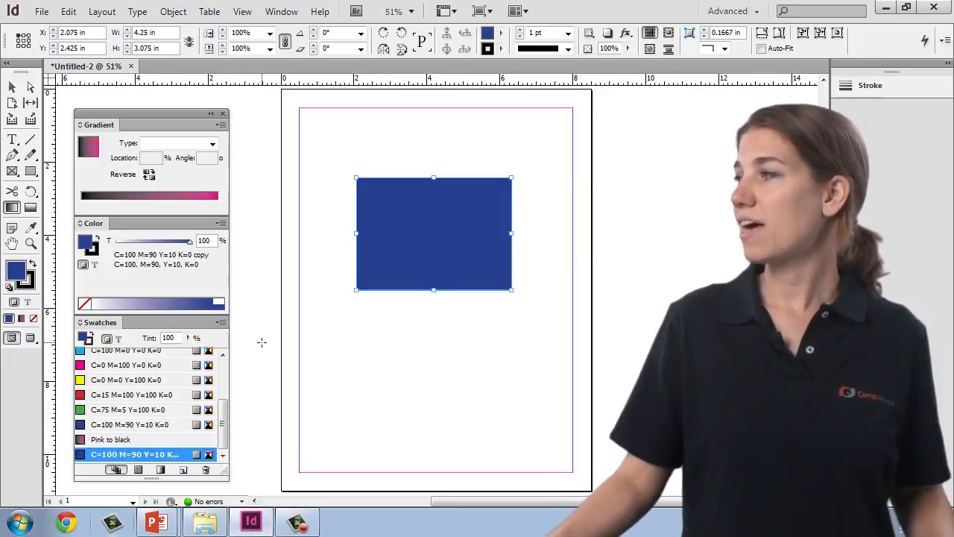
pyautogui.click(149, 197)
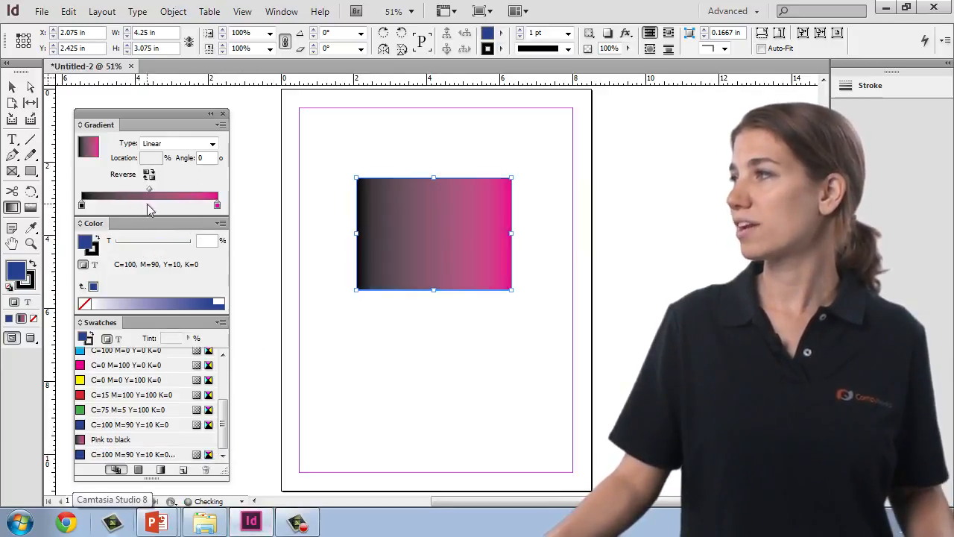
# - Fill the rectangle with the duplicated blue swatch at 20% tint and save it as a new tint swatch
pyautogui.click(97, 454)
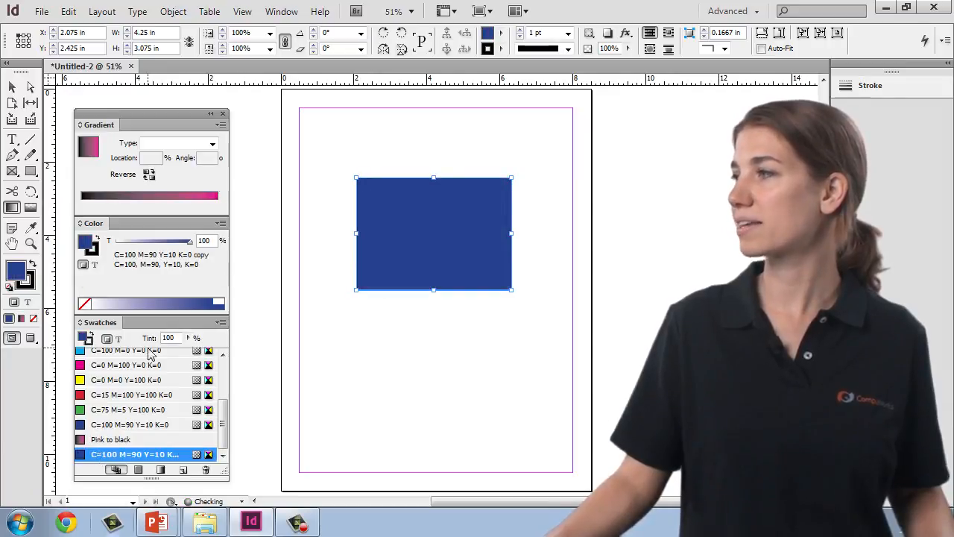
pyautogui.doubleClick(169, 338)
pyautogui.write('20')
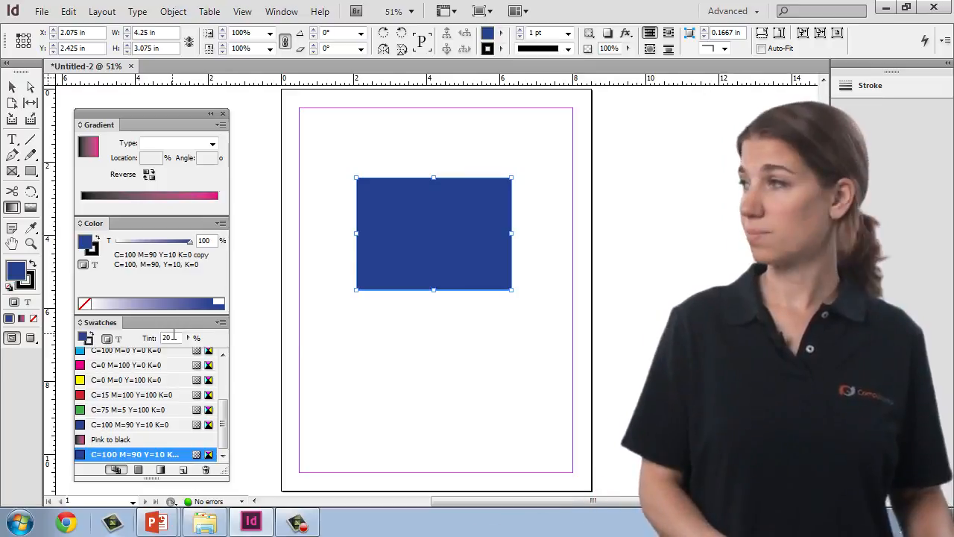
pyautogui.press('Return')
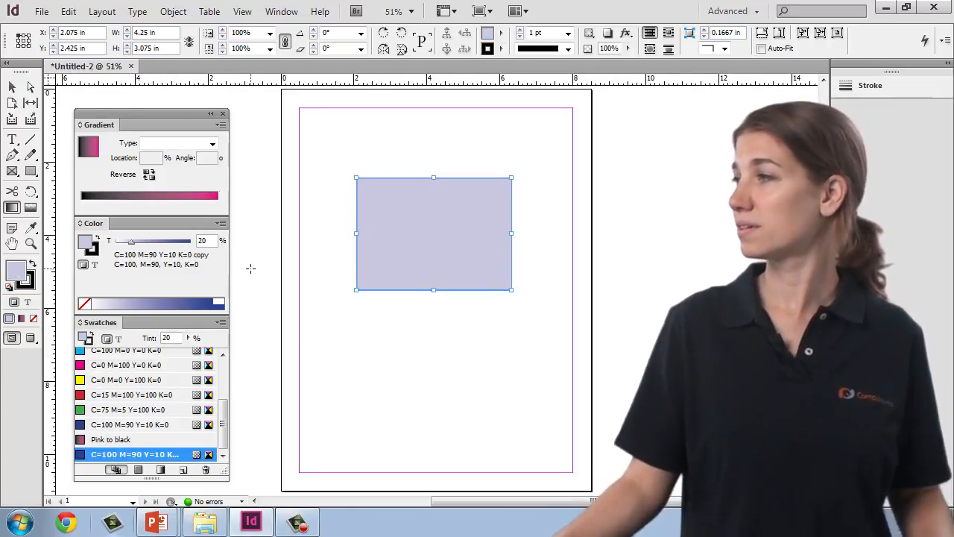
pyautogui.click(221, 323)
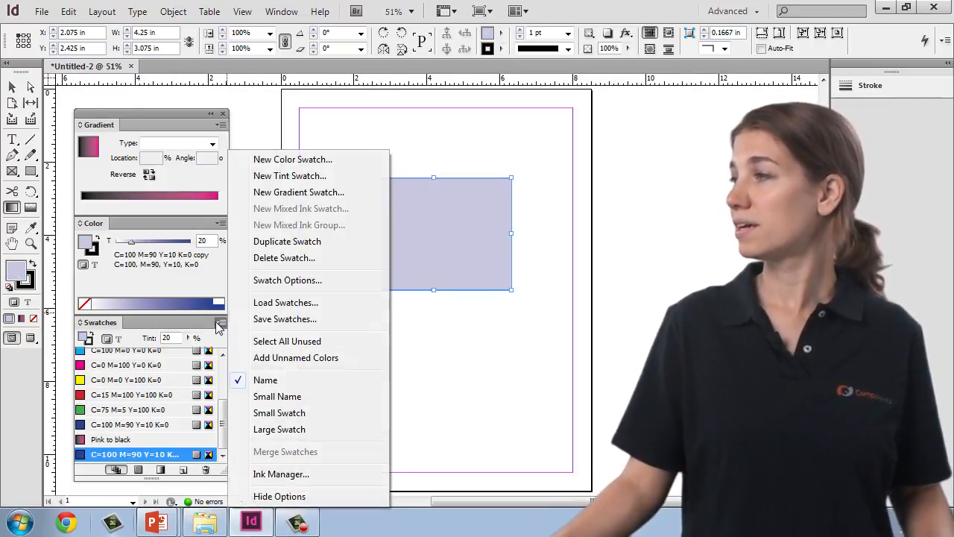
pyautogui.click(294, 176)
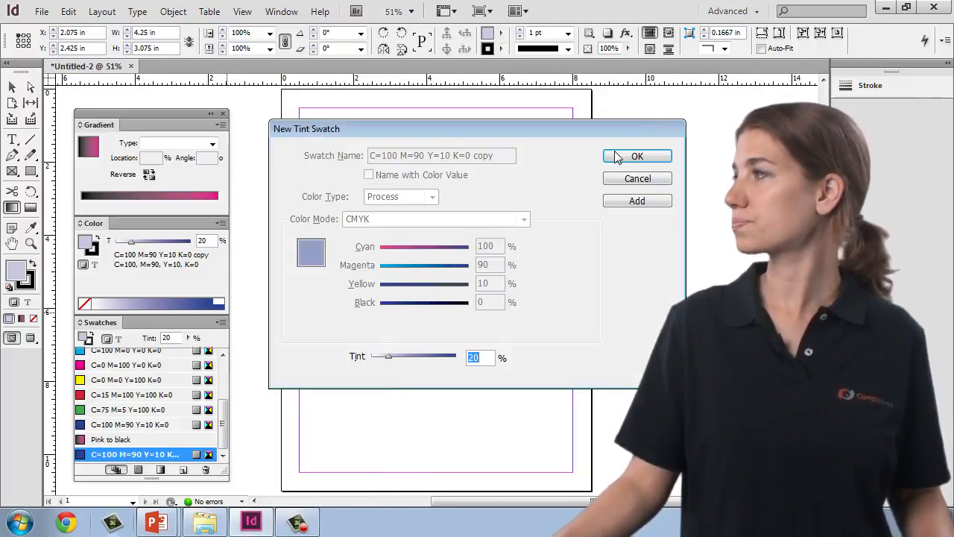
pyautogui.click(633, 157)
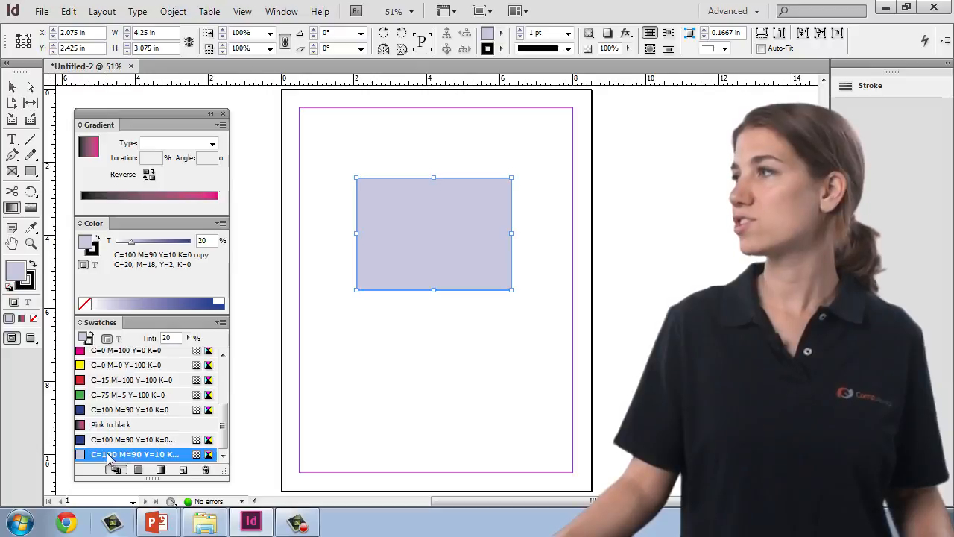
# - Try the 20% tint as the gradient's end color, then replace that end stop with the solid blue copy at 100% location
pyautogui.moveTo(81, 456); pyautogui.dragTo(217, 204)
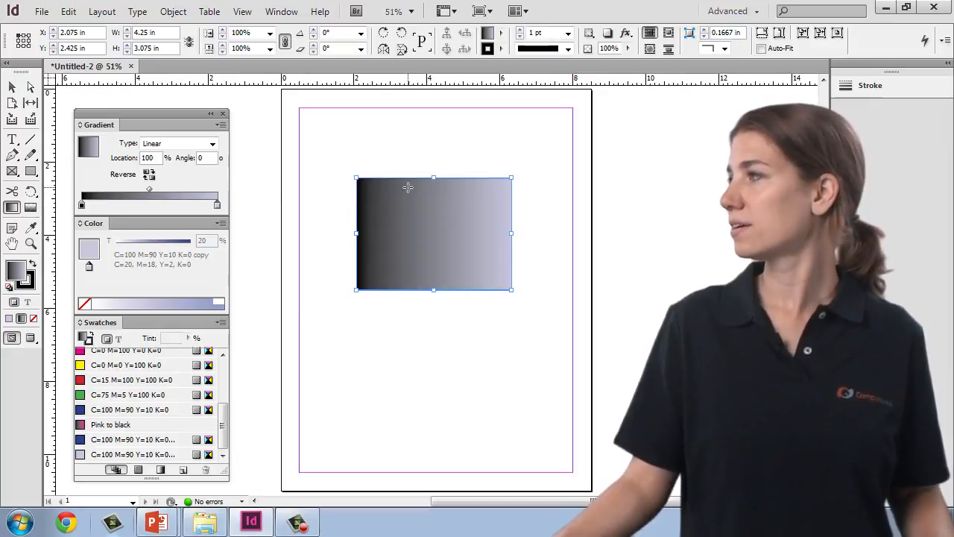
pyautogui.moveTo(84, 442); pyautogui.dragTo(81, 210)
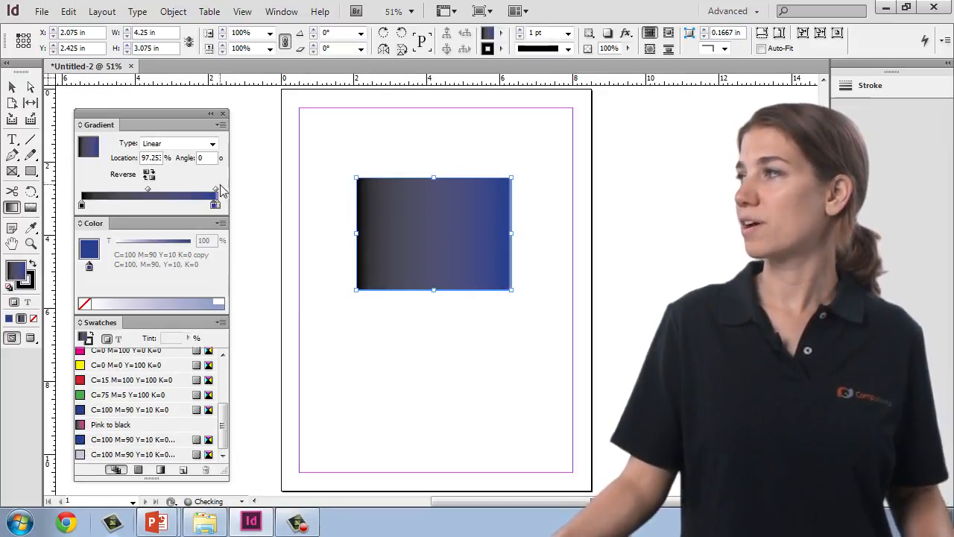
pyautogui.moveTo(218, 203); pyautogui.dragTo(247, 226)
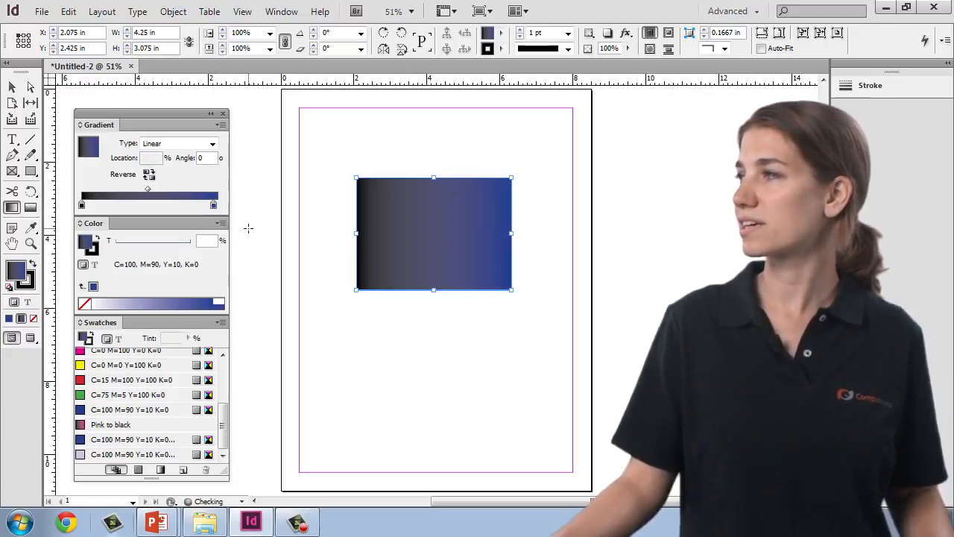
pyautogui.click(216, 206)
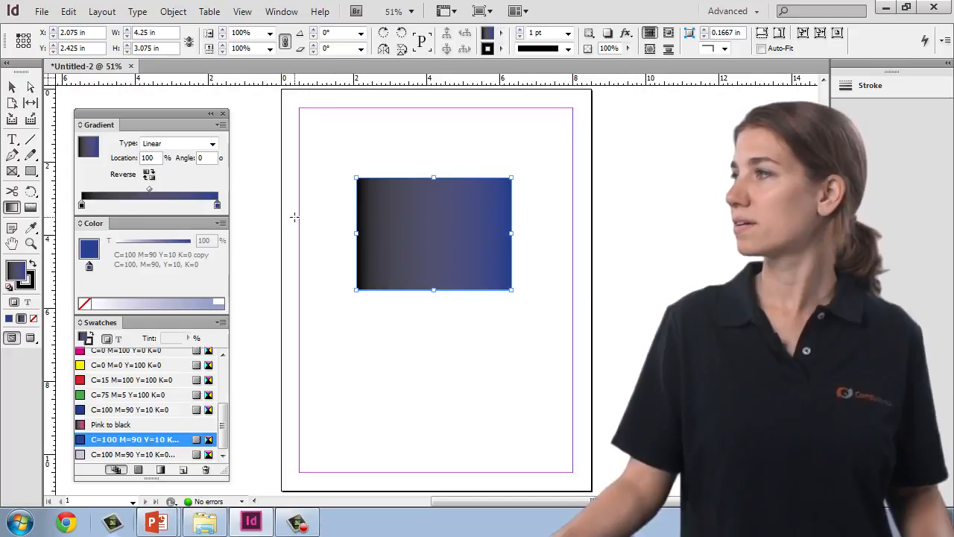
# - Build the rectangle's gradient from the solid blue copy at the starting stop to its 20% tint swatch at the ending stop
pyautogui.moveTo(84, 454); pyautogui.dragTo(218, 206)
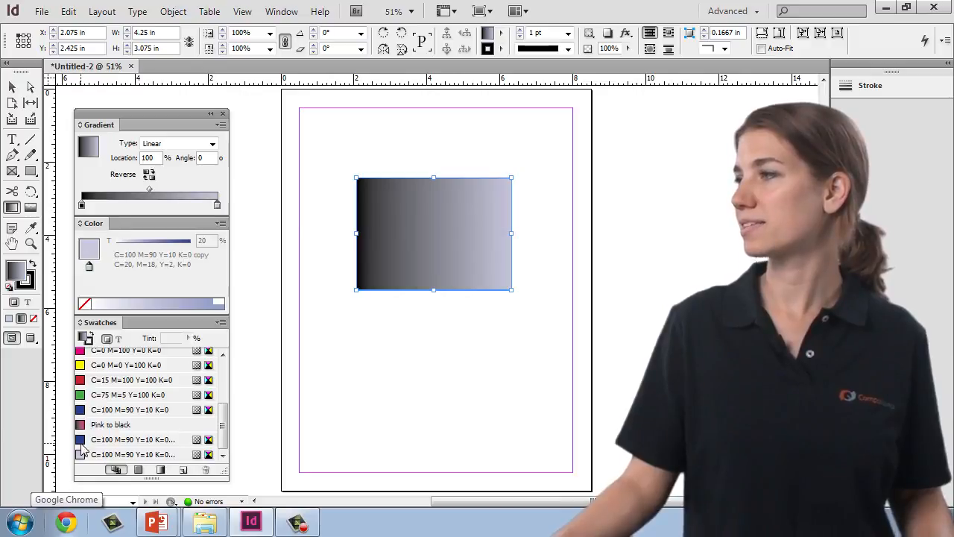
pyautogui.moveTo(83, 440); pyautogui.dragTo(82, 206)
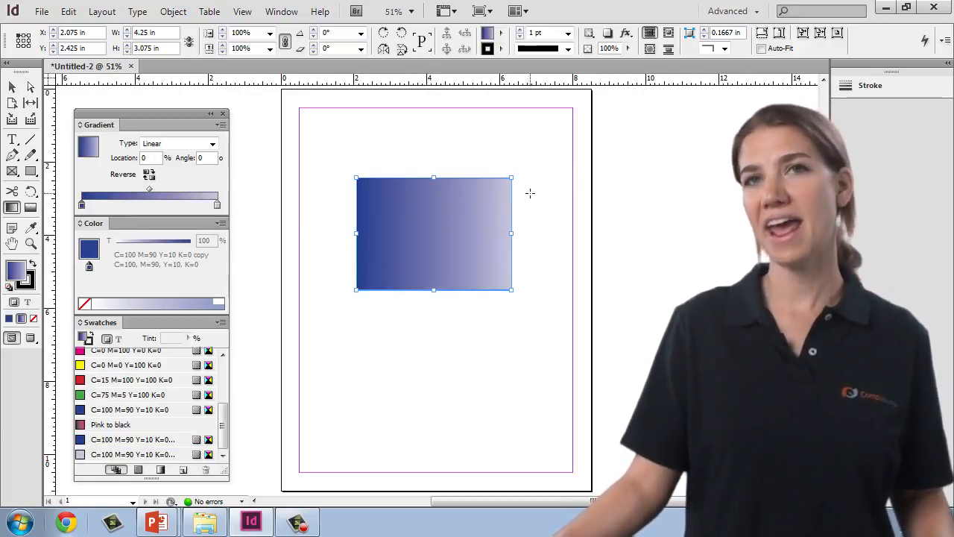